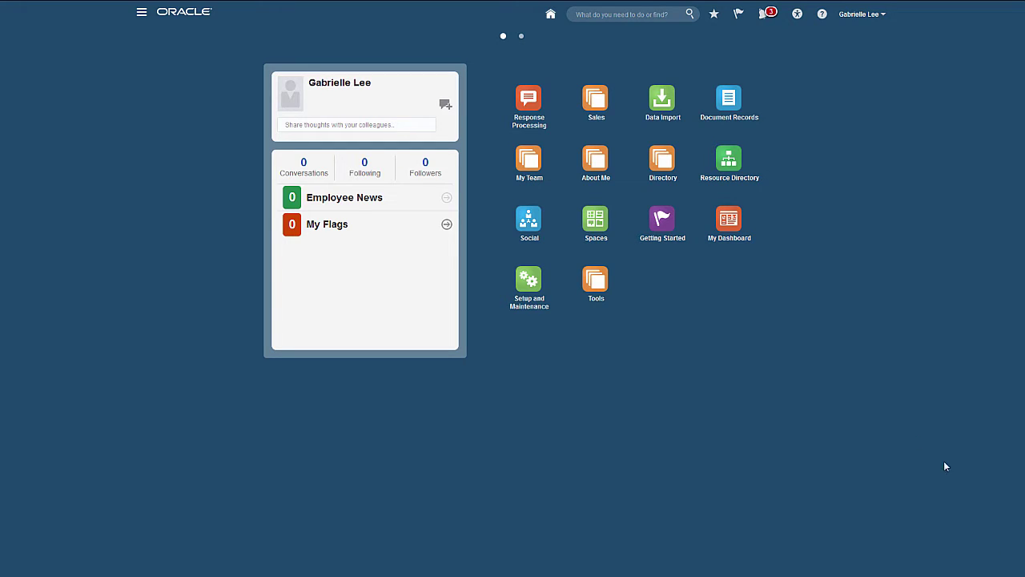
Open the Contacts work area from the Sales group on the home page
{"action": "left_click", "coordinate": [597, 115]}
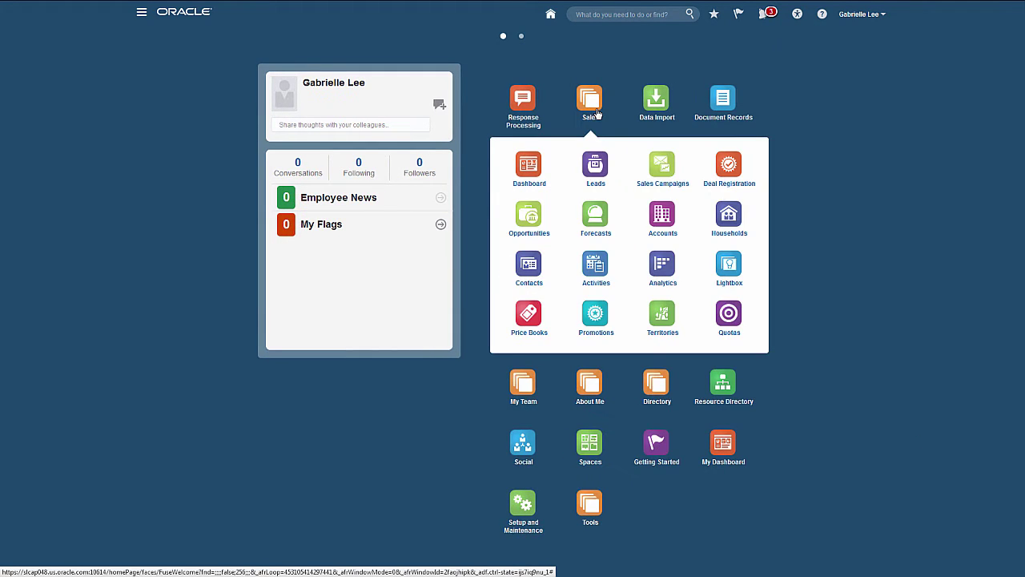
{"action": "left_click", "coordinate": [529, 268]}
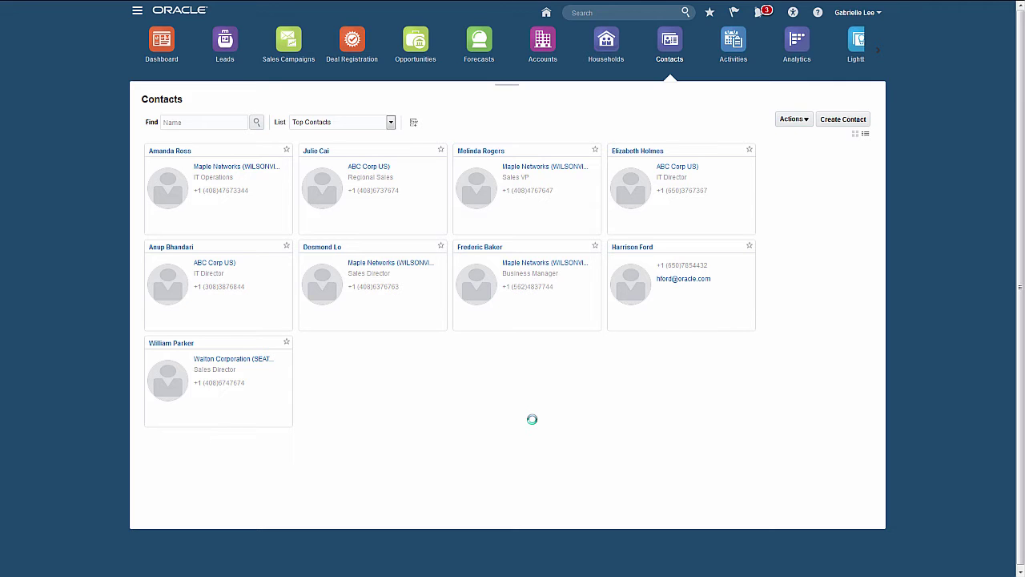
Open the second contact's Edit Contact form and show its Profile details
{"action": "left_click", "coordinate": [328, 153]}
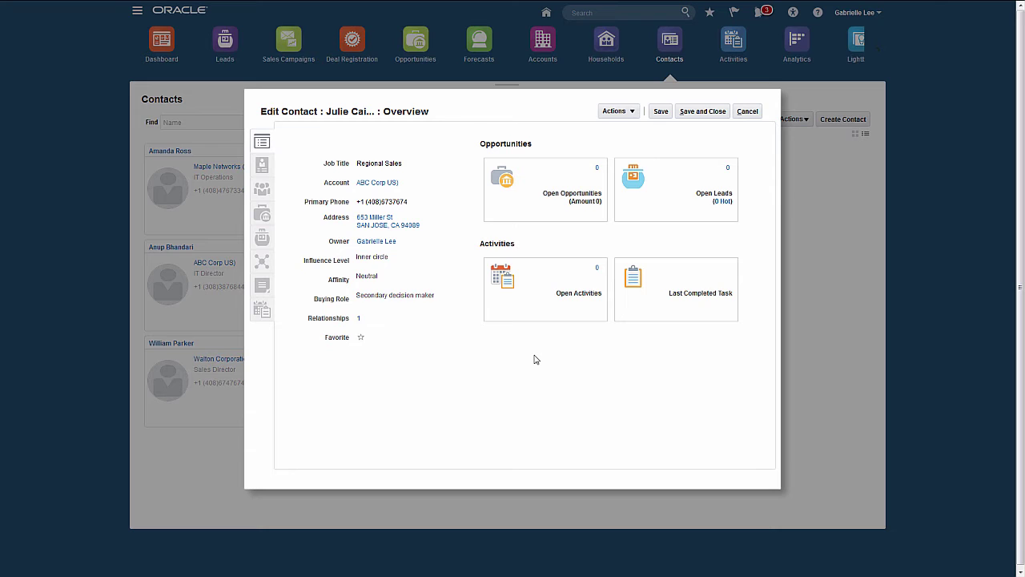
{"action": "left_click", "coordinate": [262, 165]}
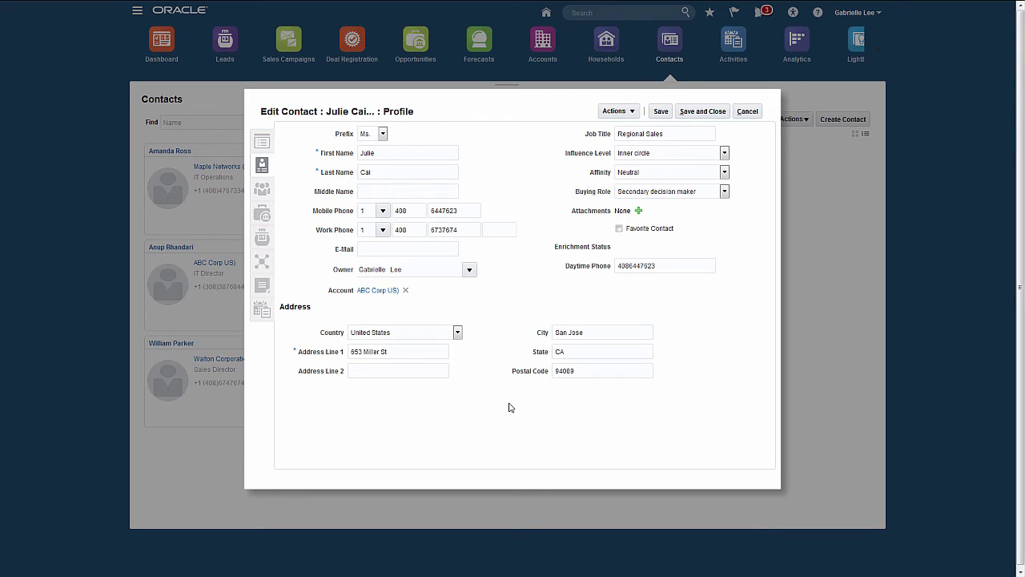
Start adding an attachment to the contact from the Attachments section
{"action": "left_click", "coordinate": [639, 211]}
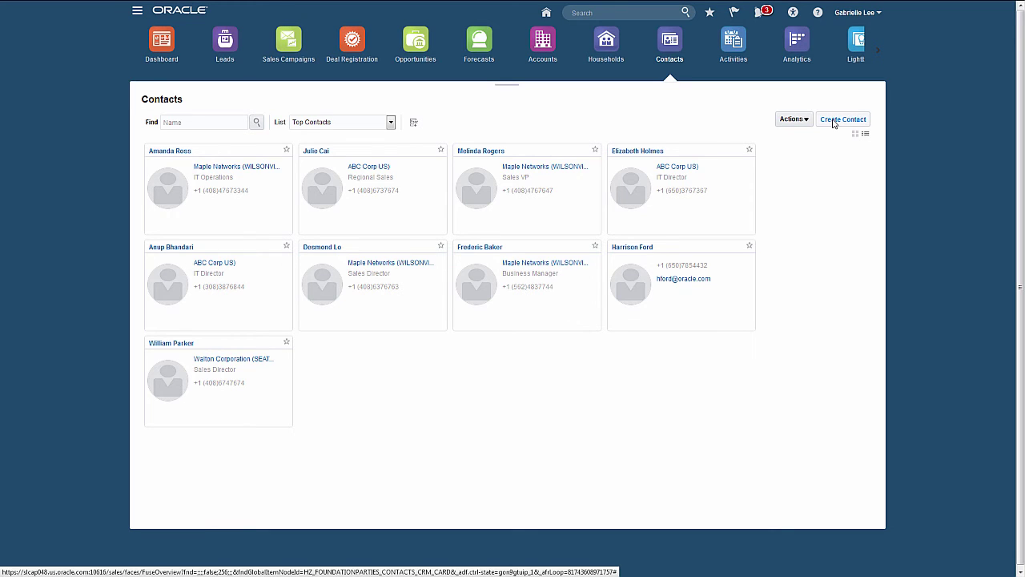
Create a new contact with prefix Mr., entering the contact's first and last name, and save it
{"action": "left_click", "coordinate": [837, 118]}
{"action": "left_click", "coordinate": [375, 133]}
{"action": "left_click", "coordinate": [359, 170]}
{"action": "left_click", "coordinate": [381, 152]}
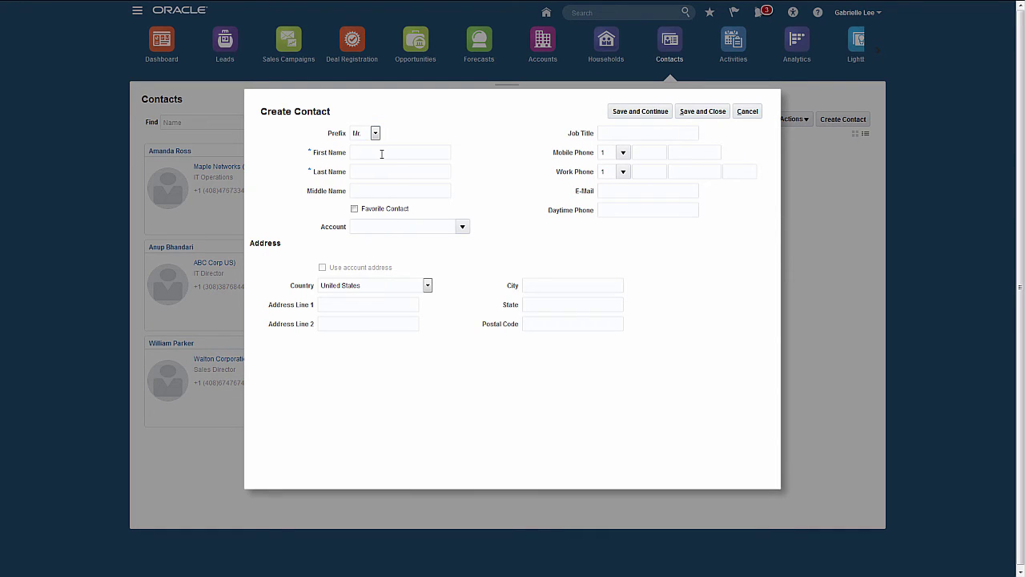
{"action": "key", "text": "Tab"}
{"action": "left_click", "coordinate": [687, 116]}
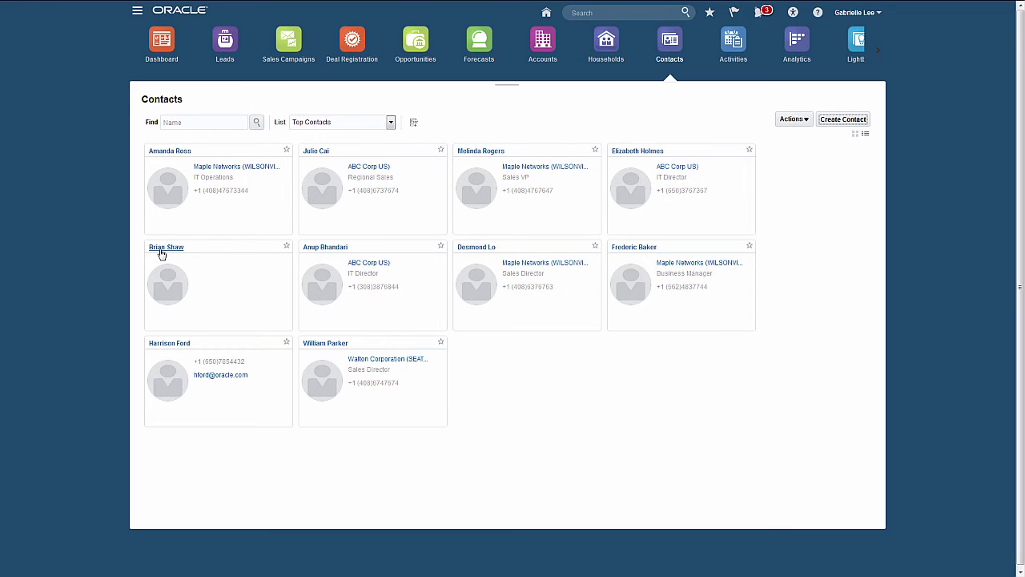
Search the contacts by the new contact's first name using Find
{"action": "left_click", "coordinate": [205, 122]}
{"action": "type", "text": "Brian"}
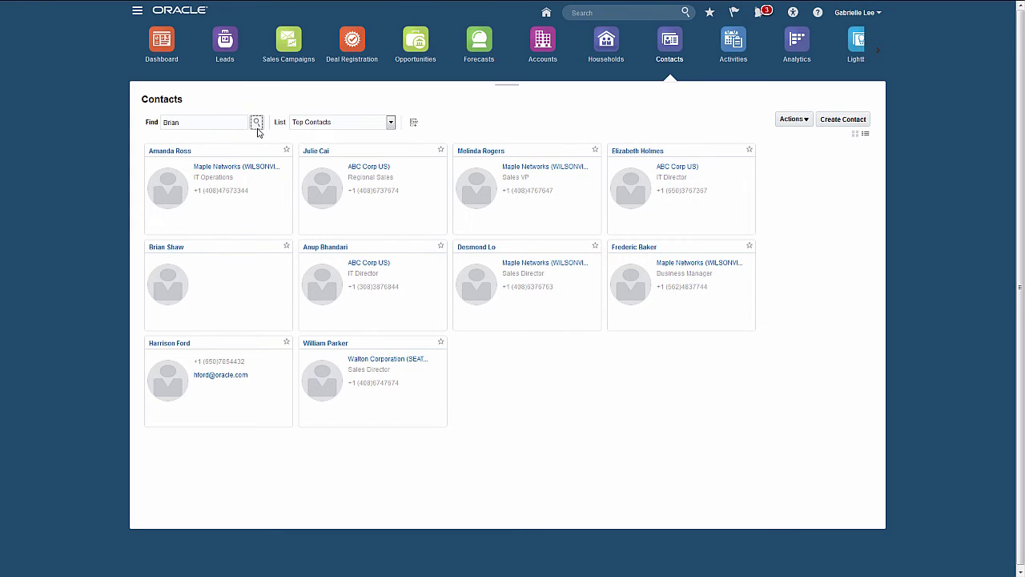
{"action": "left_click", "coordinate": [256, 123]}
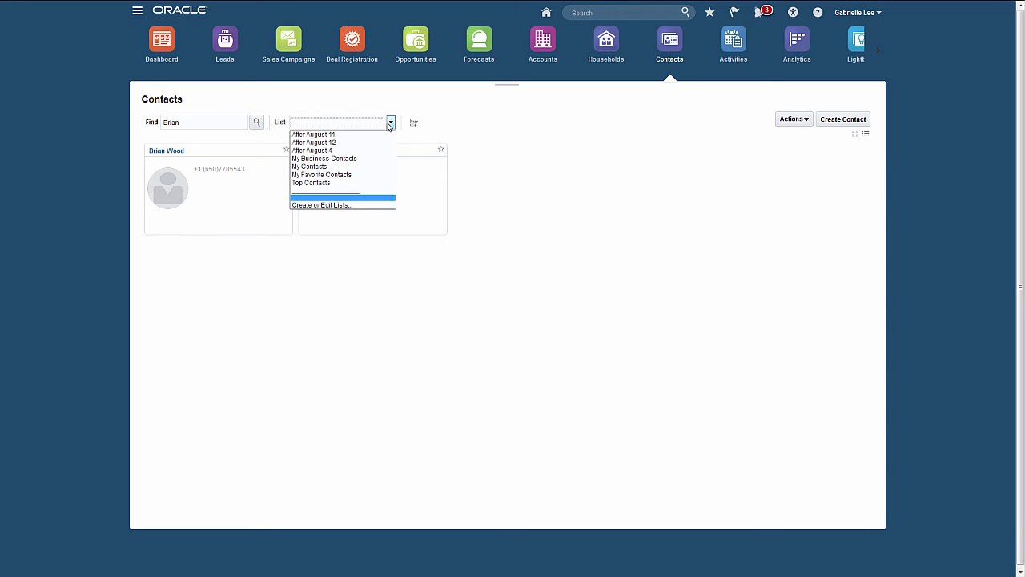
Show the full Top Contacts list as a table sorted by Name descending
{"action": "left_click", "coordinate": [354, 183]}
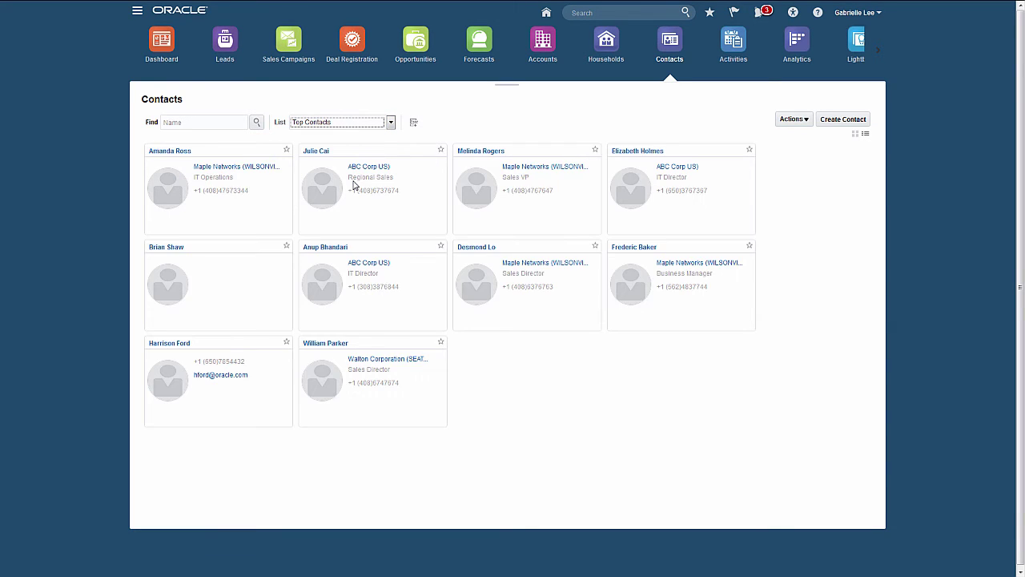
{"action": "left_click", "coordinate": [865, 134]}
{"action": "left_click", "coordinate": [543, 150]}
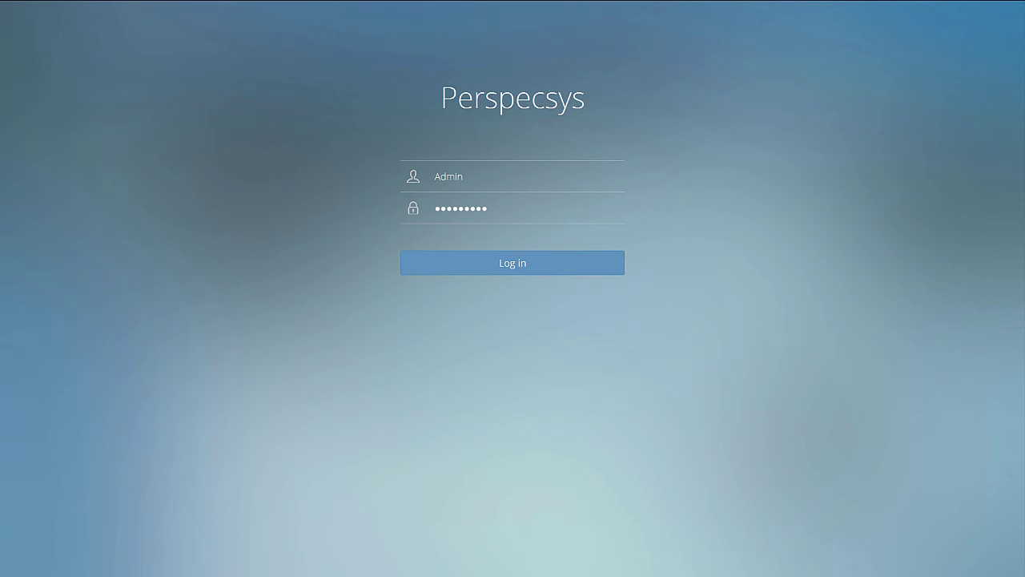
Log in to Perspecsys and open the ORACLECLOUD instance list under Clouds
{"action": "left_click", "coordinate": [523, 262]}
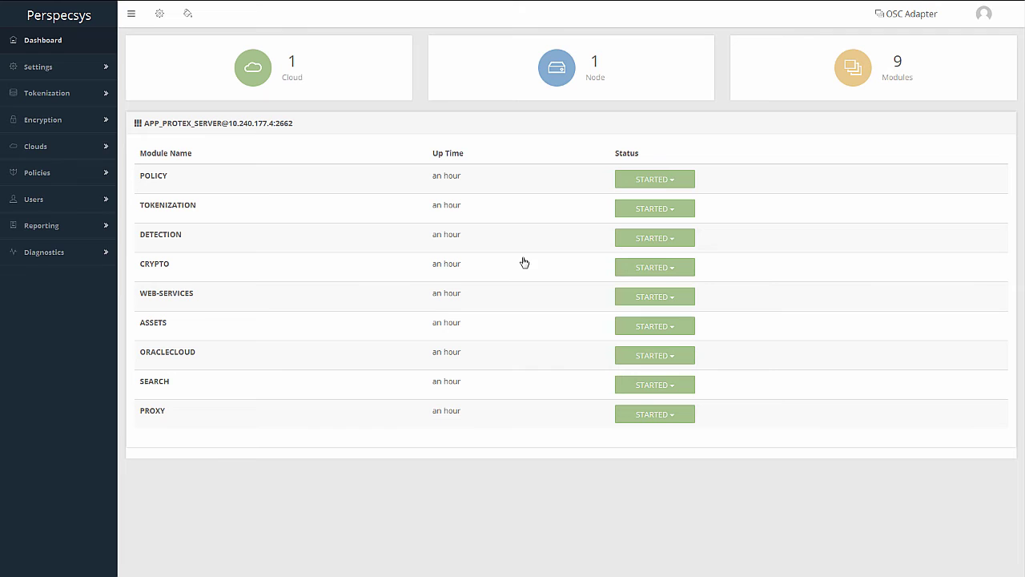
{"action": "left_click", "coordinate": [35, 146]}
{"action": "left_click", "coordinate": [64, 171]}
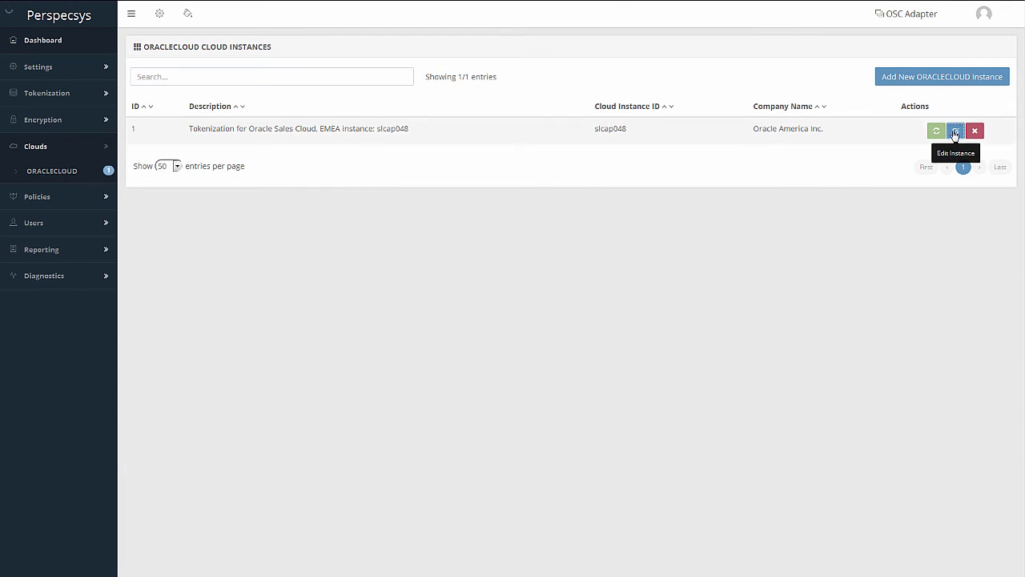
{"action": "left_click", "coordinate": [955, 131]}
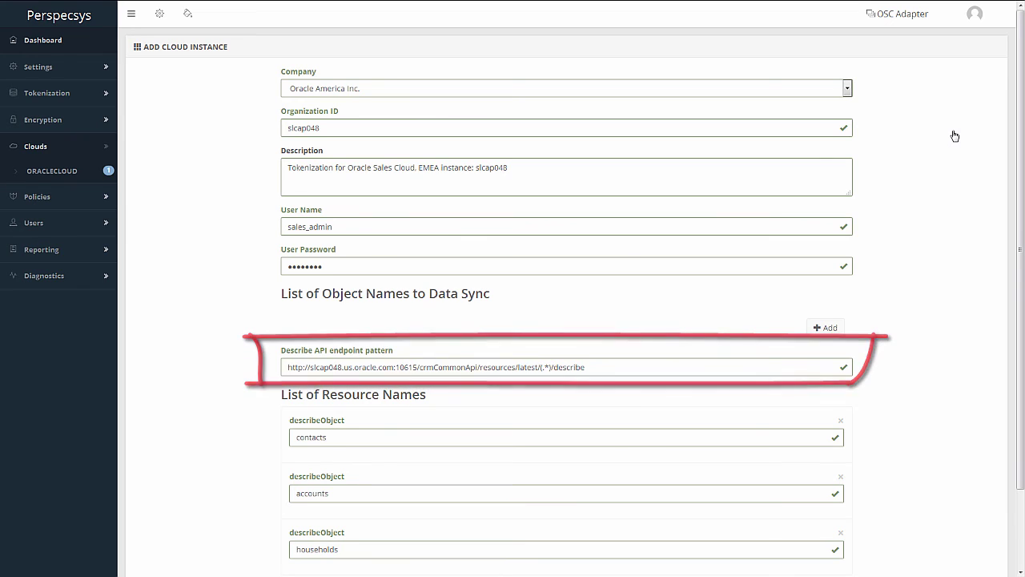
{"action": "scroll", "coordinate": [643, 345], "scroll_direction": "down", "scroll_amount": 2}
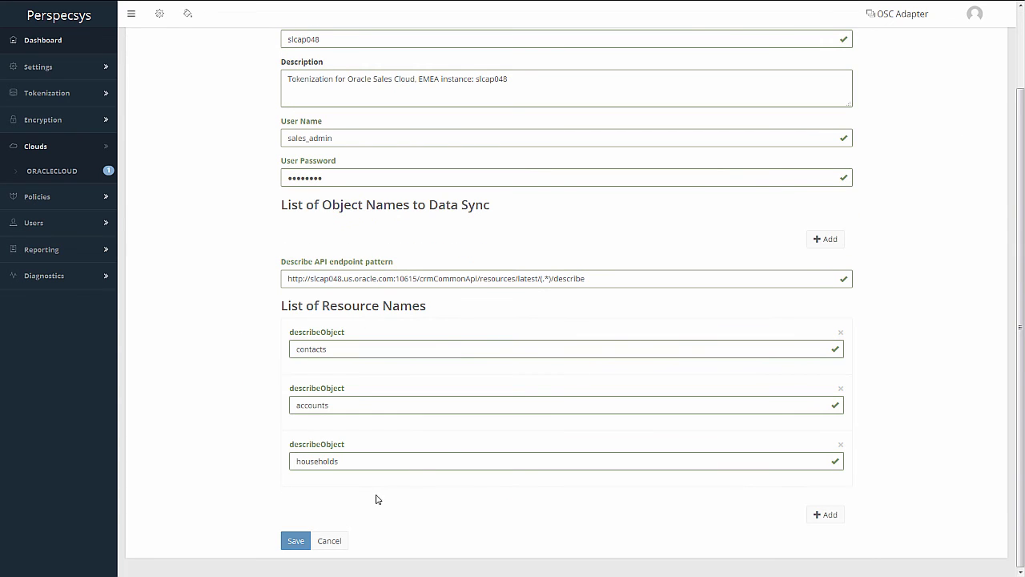
{"action": "left_click", "coordinate": [332, 543]}
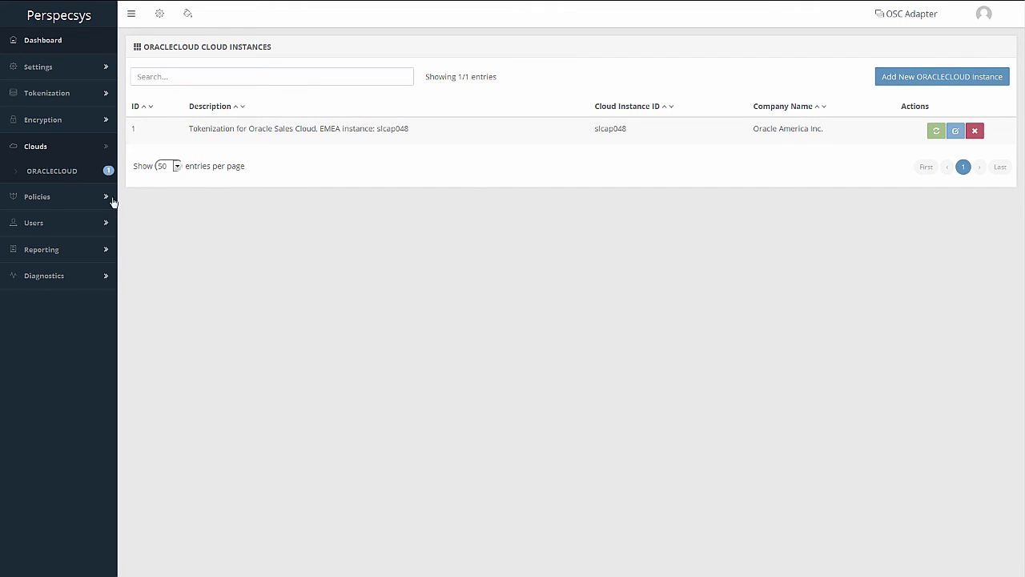
Open the Protect Contact policy for editing from Policies > Manage Policies
{"action": "left_click", "coordinate": [41, 202]}
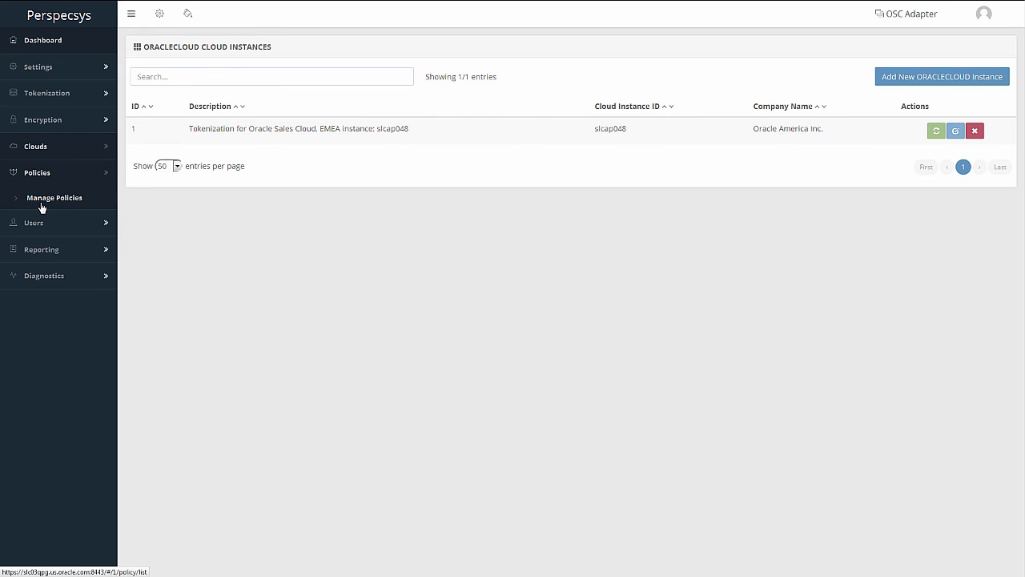
{"action": "left_click", "coordinate": [42, 207]}
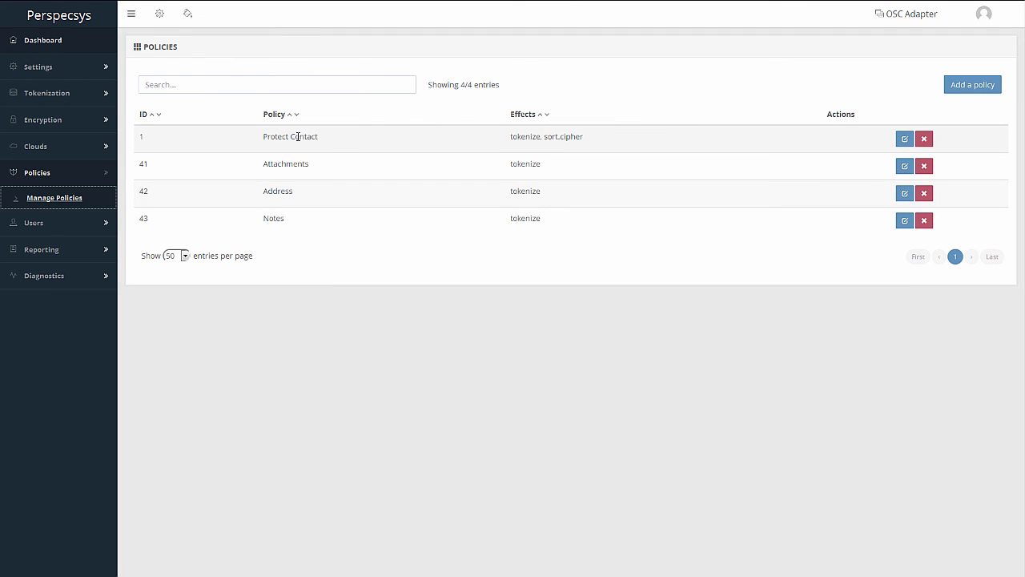
{"action": "left_click", "coordinate": [903, 140]}
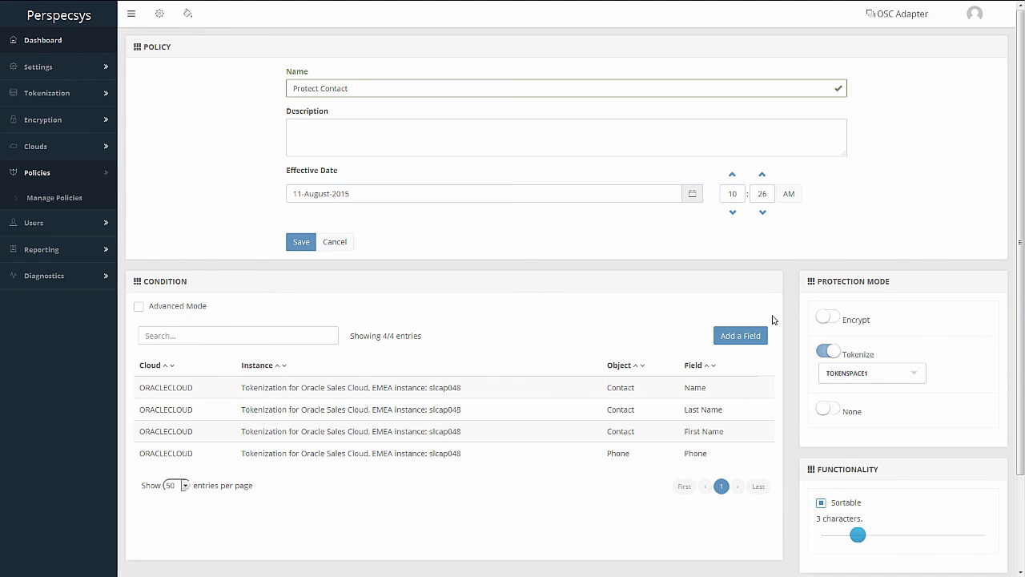
Select the E-Mail object's E-Mail field as a new condition field for the policy
{"action": "left_click", "coordinate": [760, 340]}
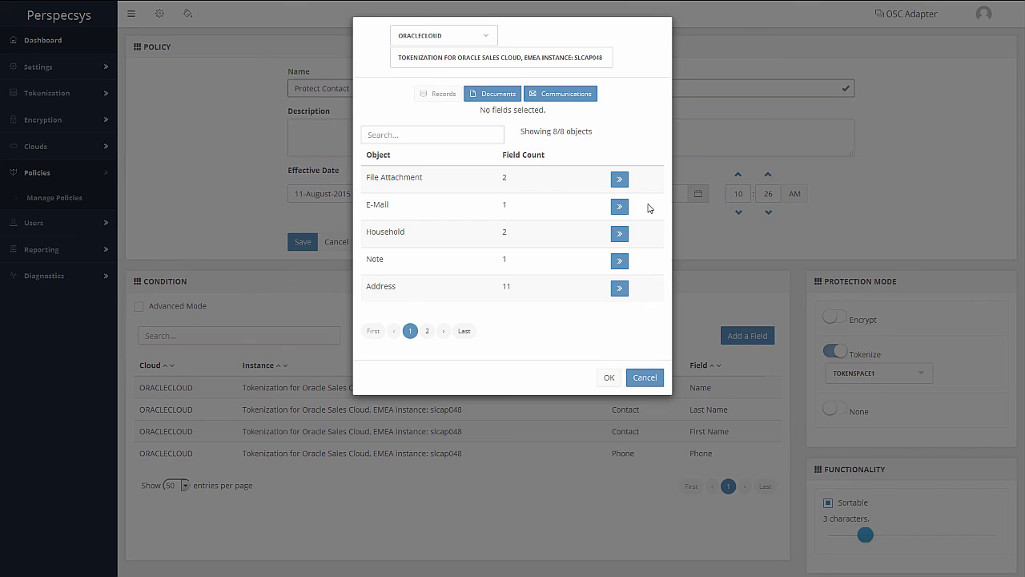
{"action": "left_click", "coordinate": [618, 208]}
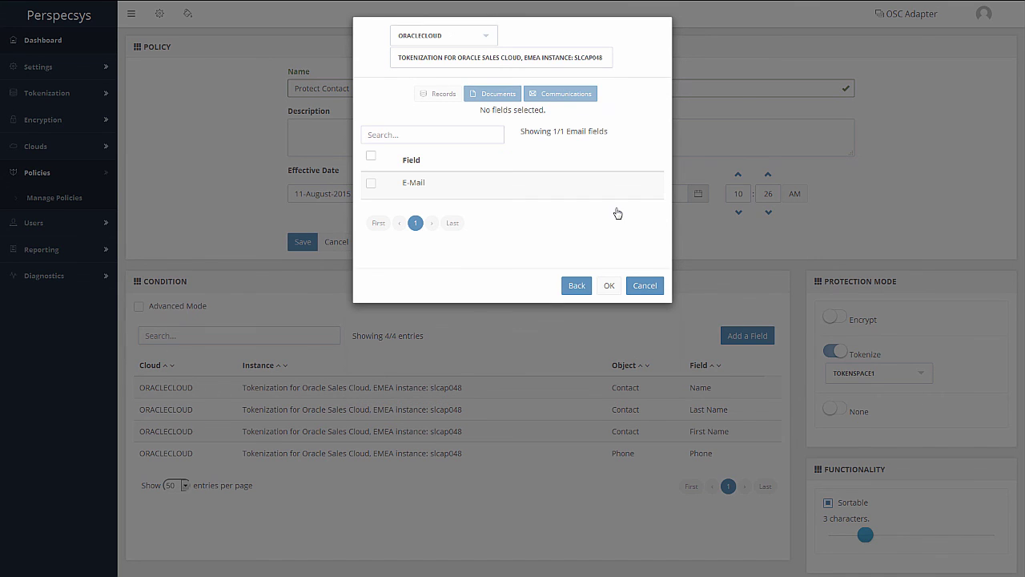
{"action": "left_click", "coordinate": [371, 186]}
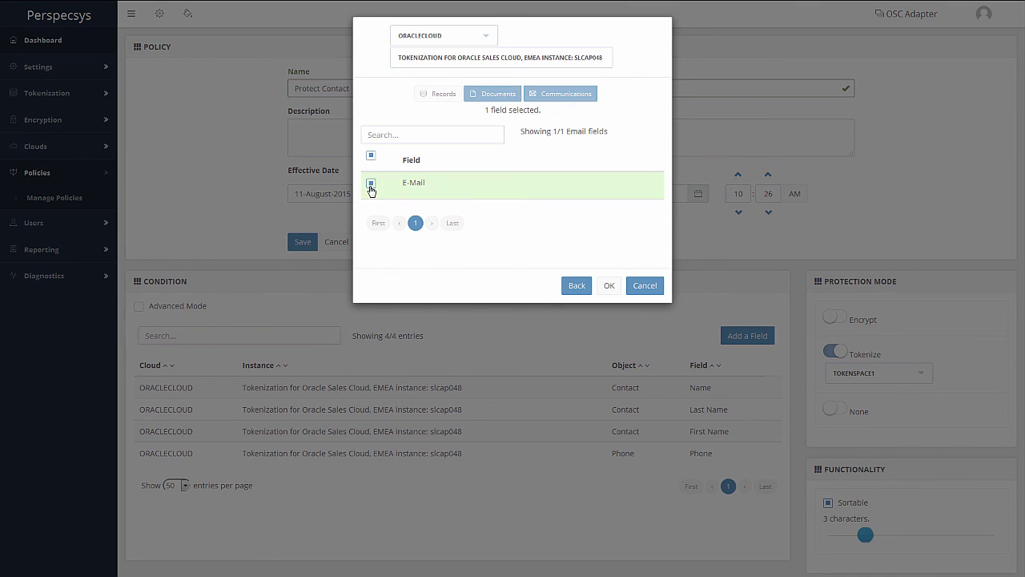